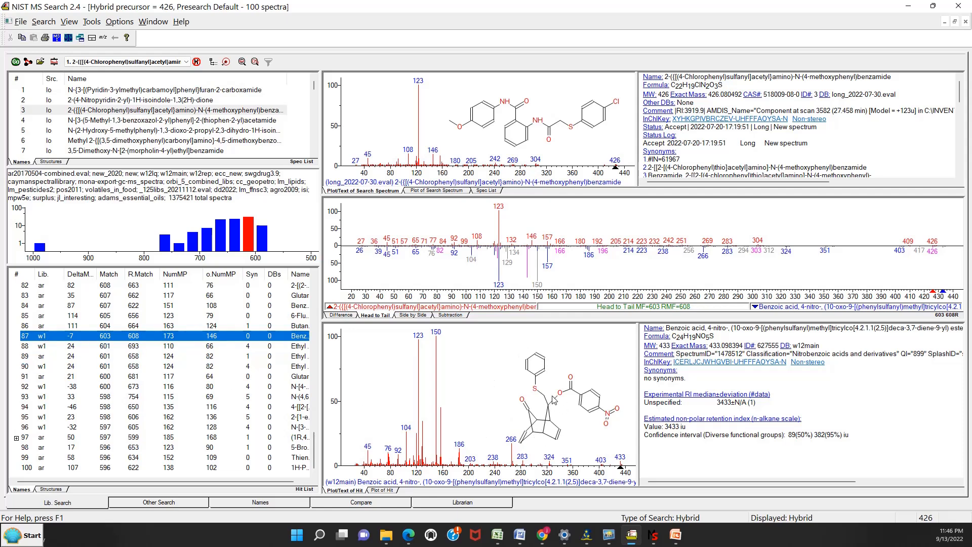
# Copy the structure of library hit 87 to the clipboard, then create a new structure document in KnowItAll ChemWindow
pyautogui.rightClick(98, 337)
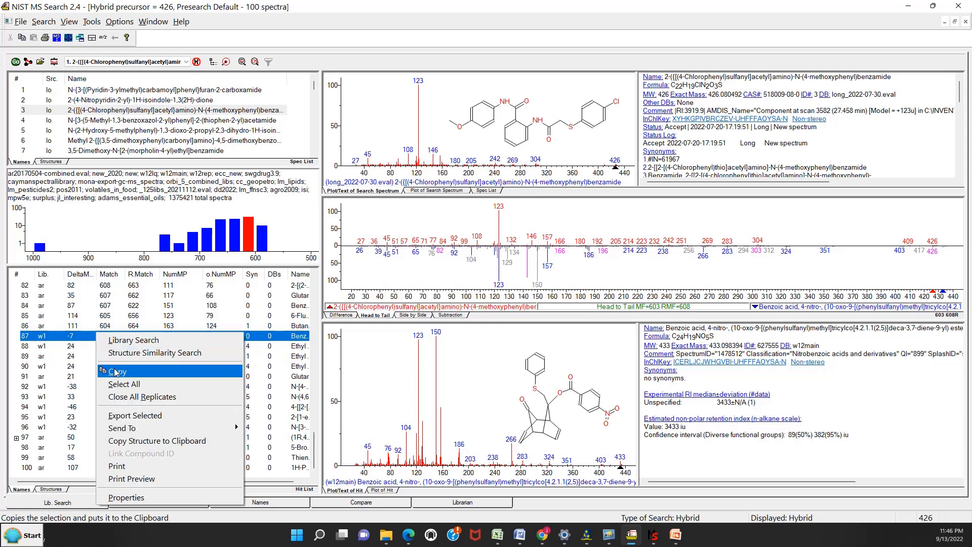
pyautogui.click(127, 440)
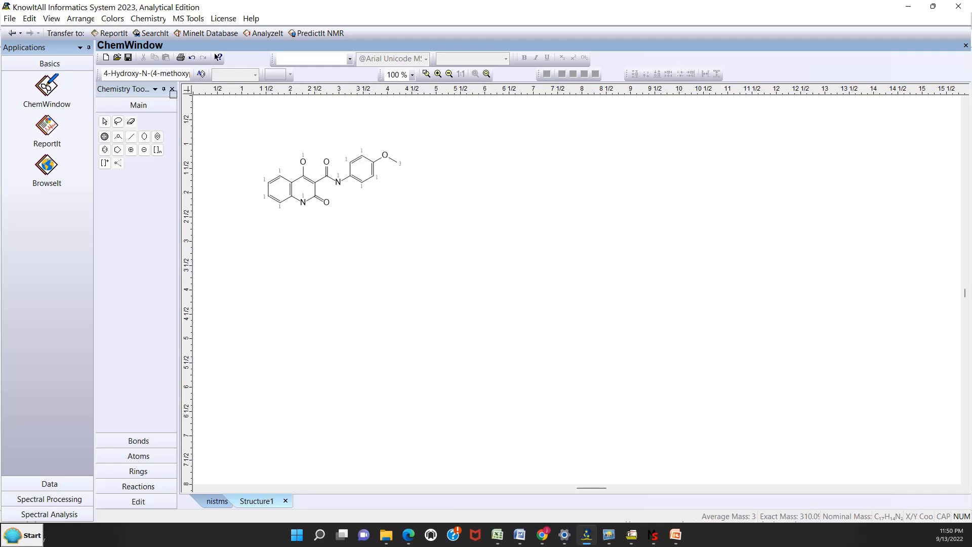
pyautogui.click(12, 19)
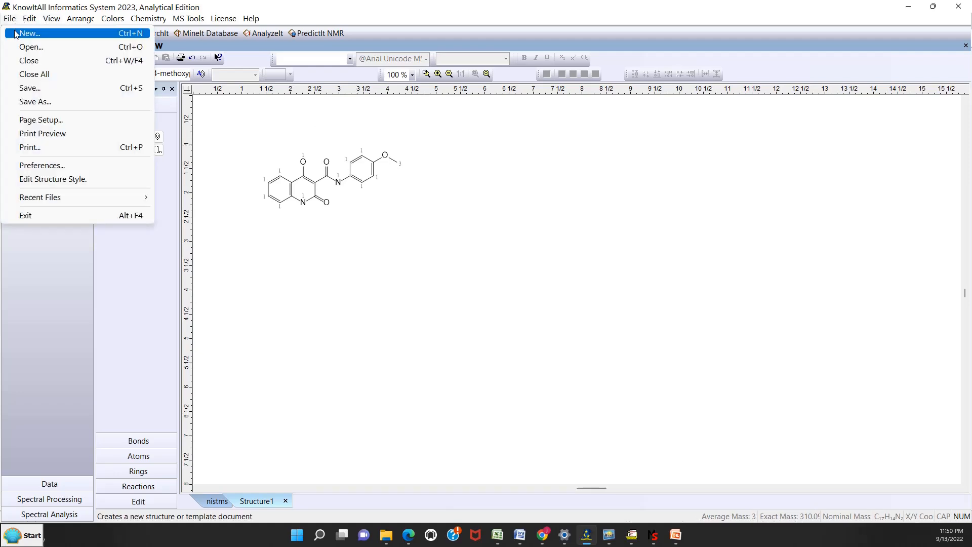
pyautogui.click(16, 35)
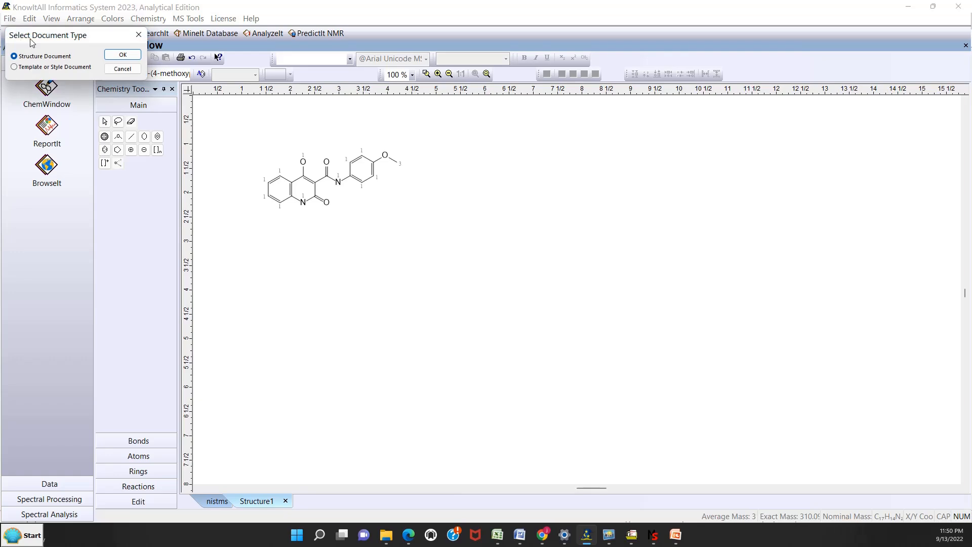
pyautogui.click(107, 55)
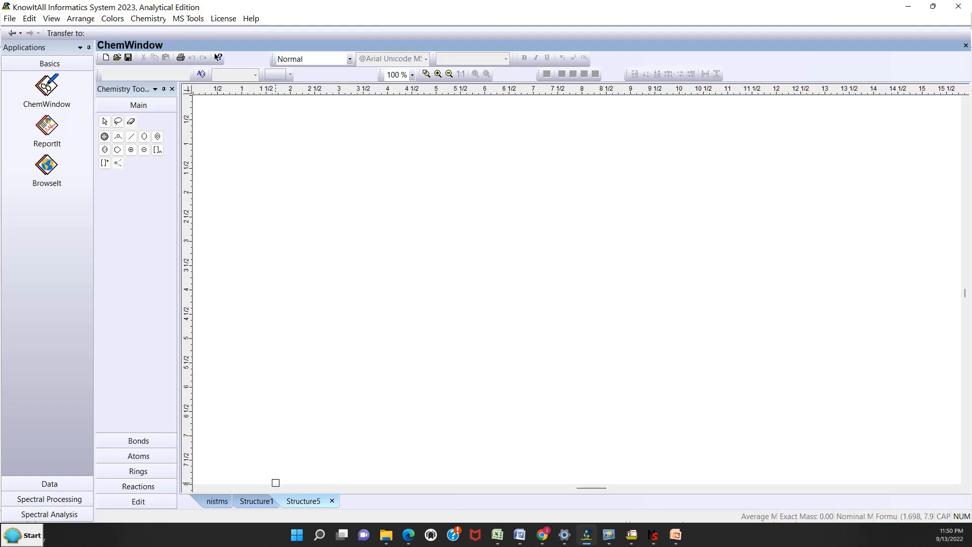
# Paste the copied structure into the new document as MOL Text
pyautogui.click(29, 20)
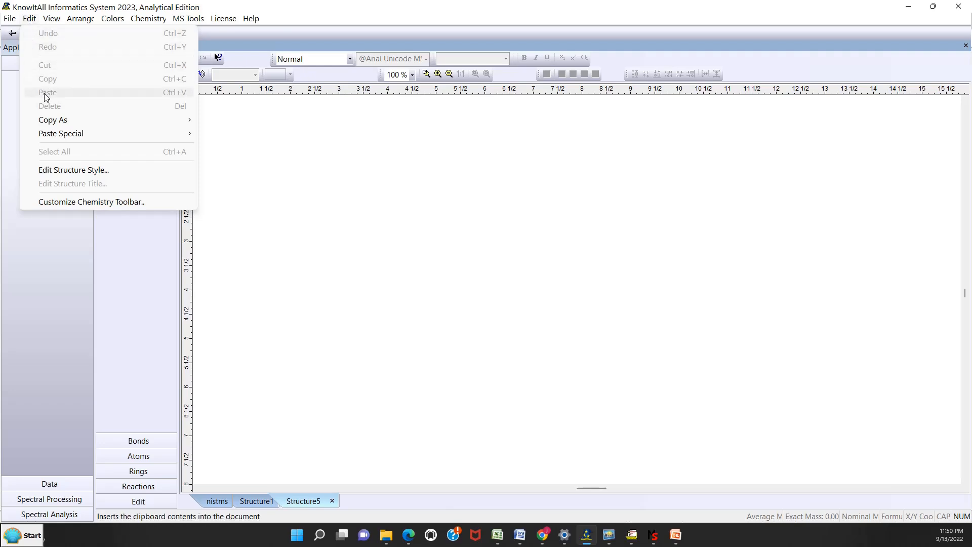
pyautogui.moveTo(50, 134)
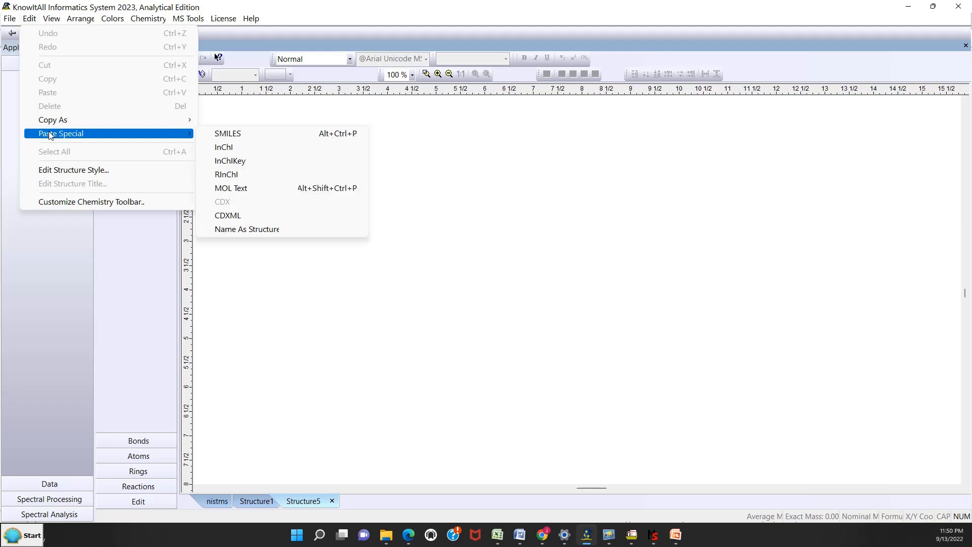
pyautogui.click(243, 189)
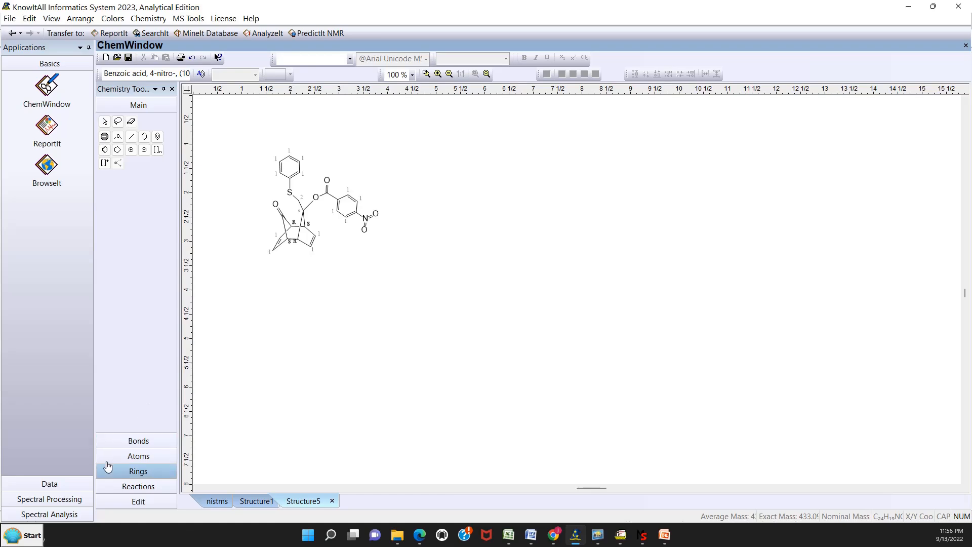
# Search Windows for "default apps" and open the Default apps settings
pyautogui.click(31, 536)
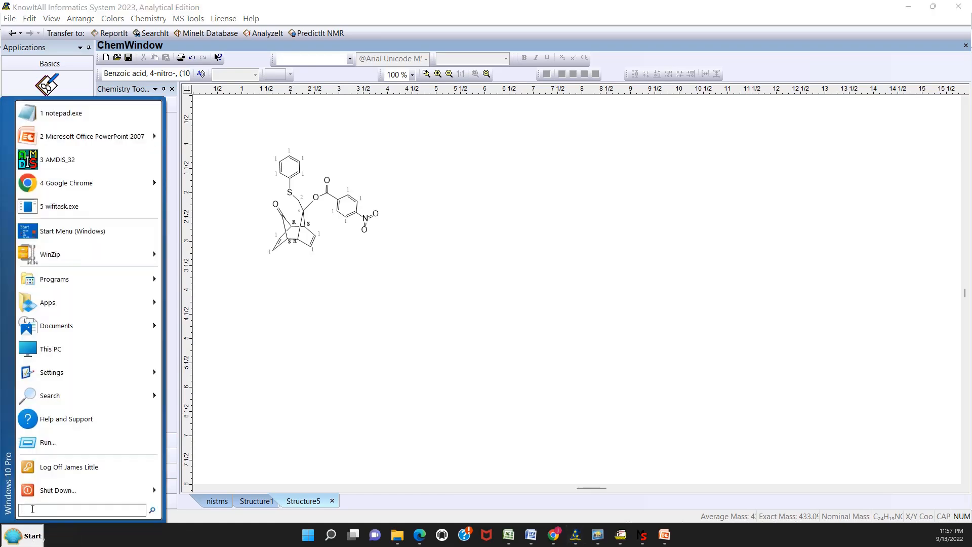
pyautogui.write('defaul')
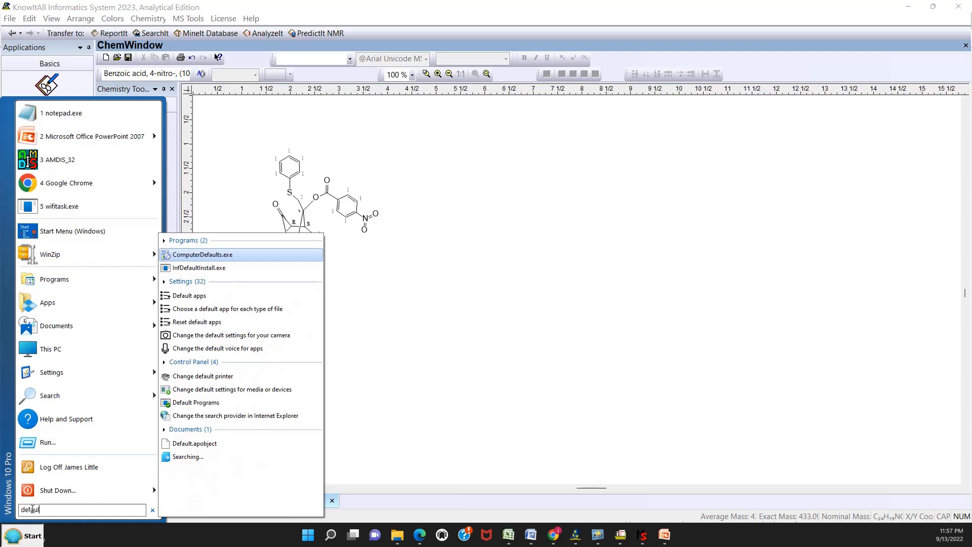
pyautogui.write('t apps')
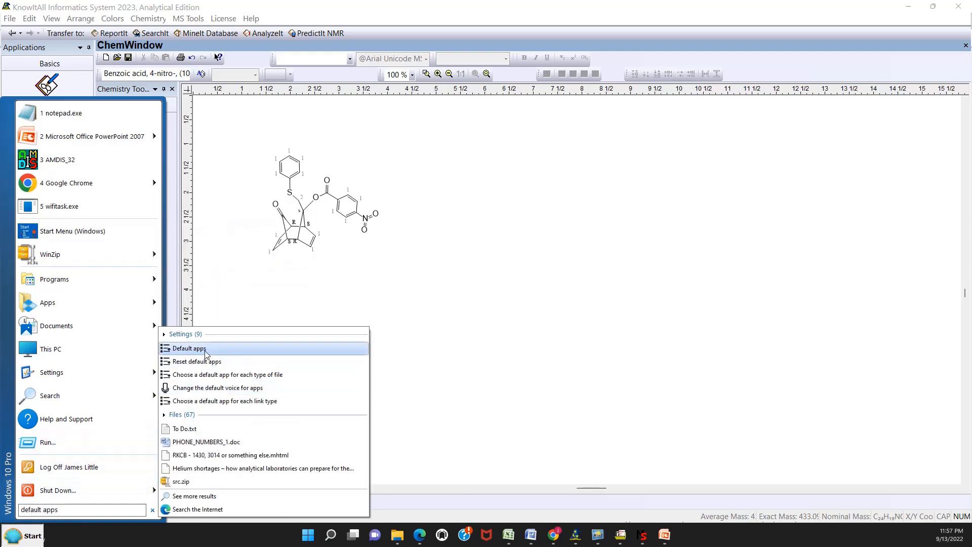
pyautogui.click(205, 352)
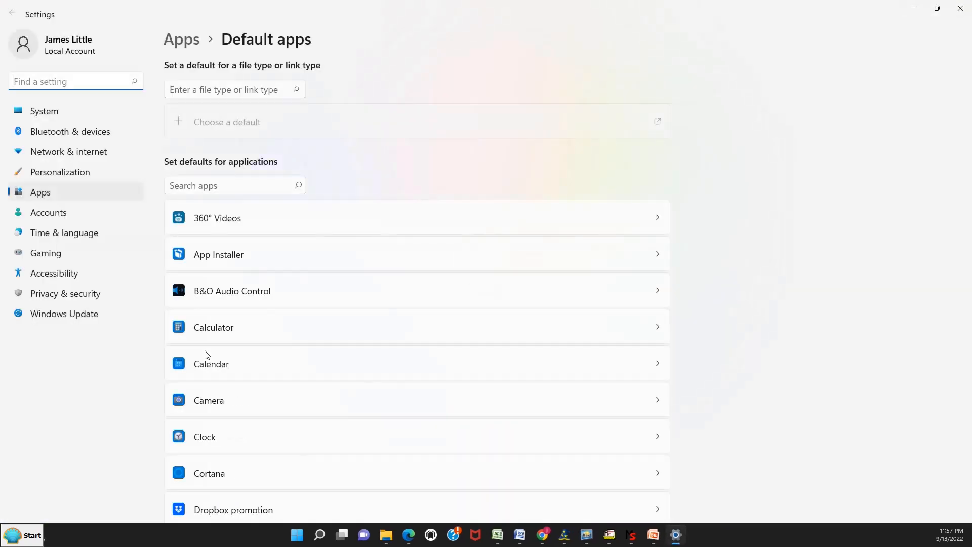
# Look up the default application assigned to the .mol file type
pyautogui.click(192, 91)
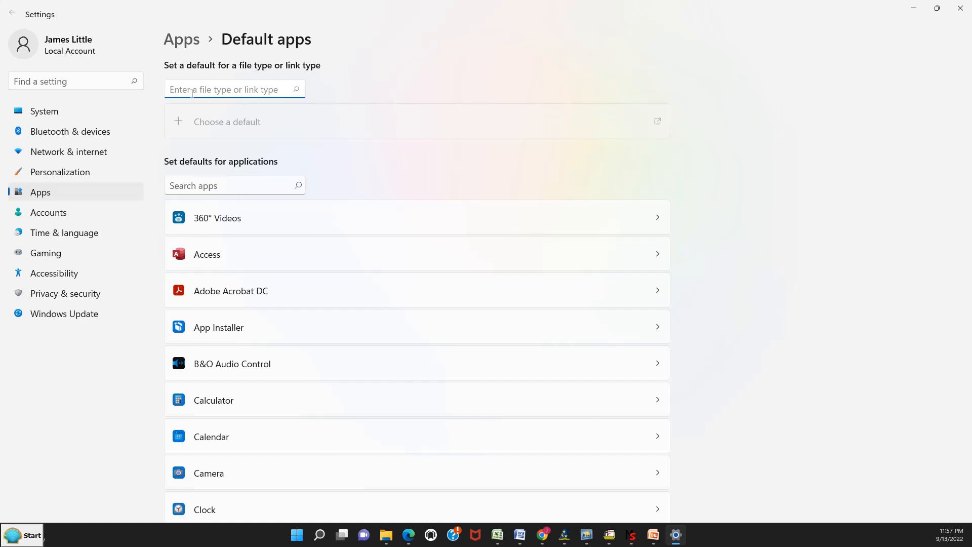
pyautogui.write('.mod')
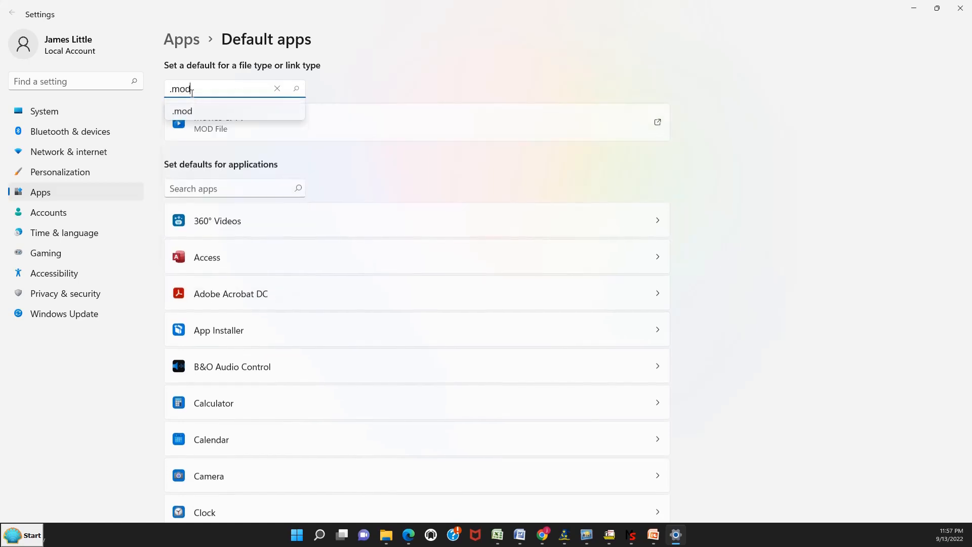
pyautogui.press('BackSpace')
pyautogui.write('l')
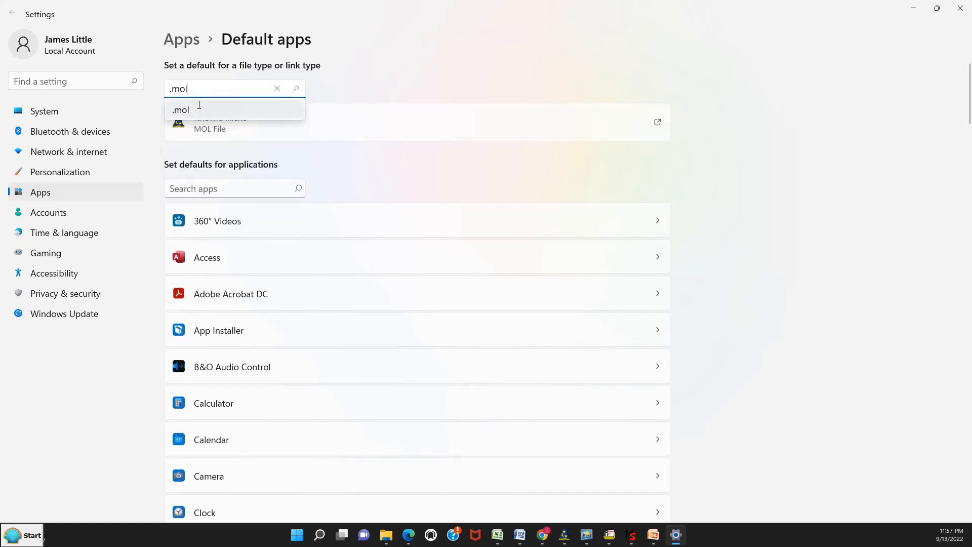
pyautogui.click(198, 107)
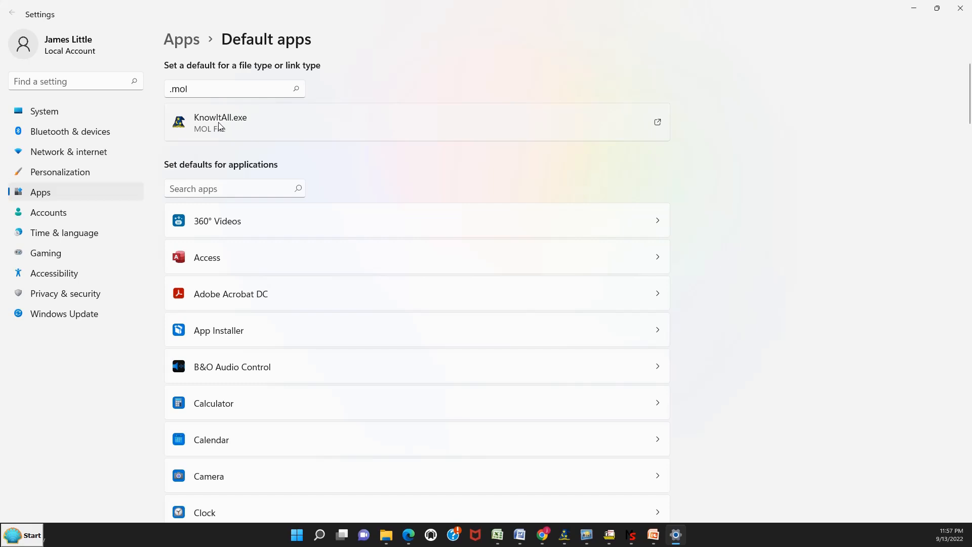
# Review the alternative applications for .mol files and confirm KnowItAll.exe as their default
pyautogui.click(657, 123)
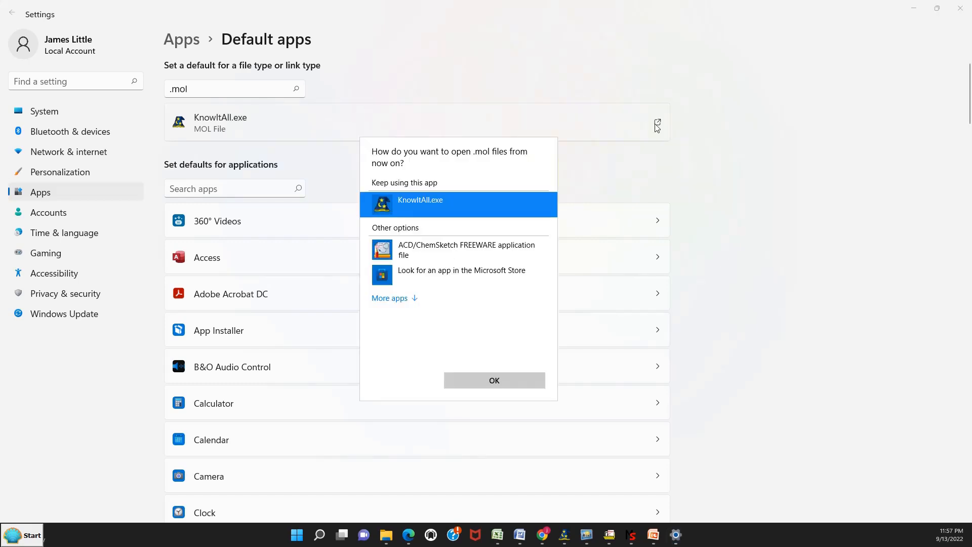
pyautogui.click(390, 298)
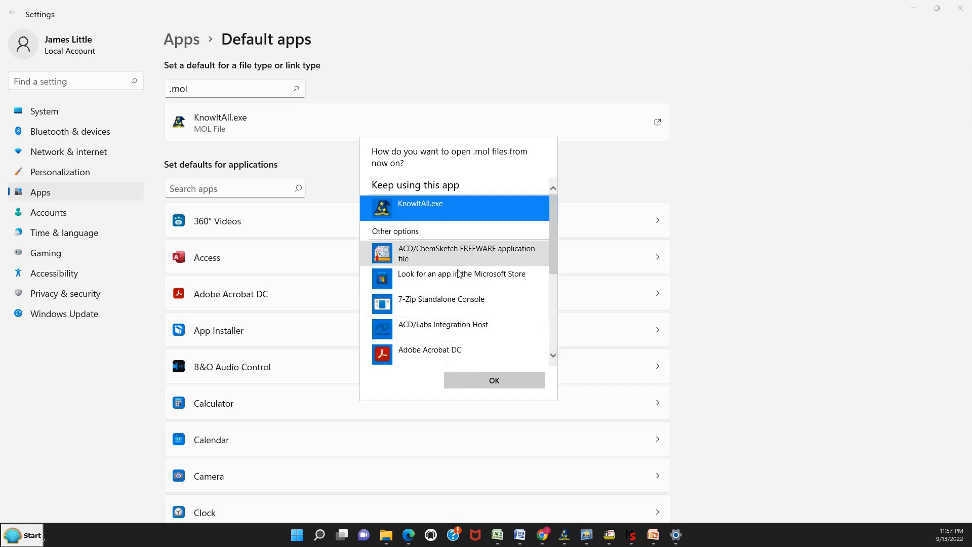
pyautogui.moveTo(551, 254); pyautogui.dragTo(554, 223)
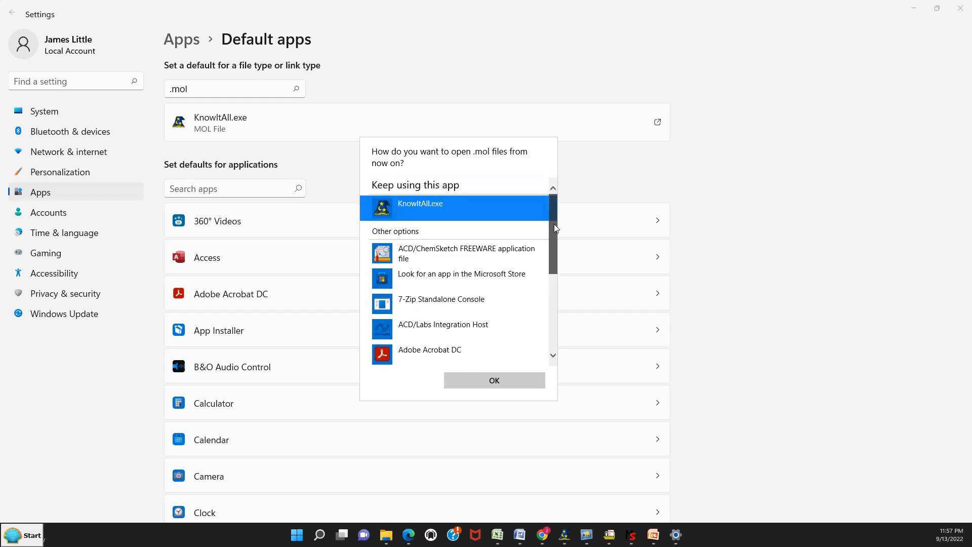
pyautogui.click(506, 385)
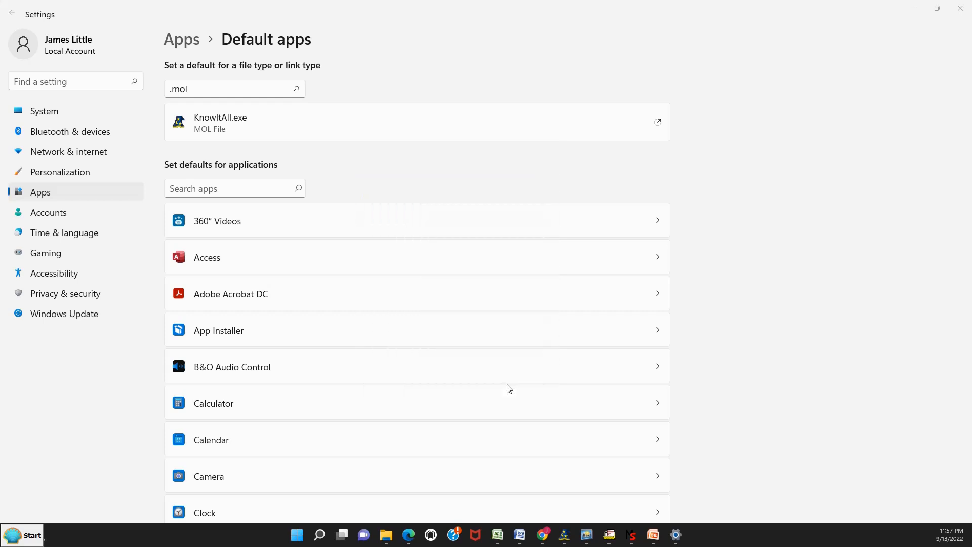
pyautogui.click(656, 122)
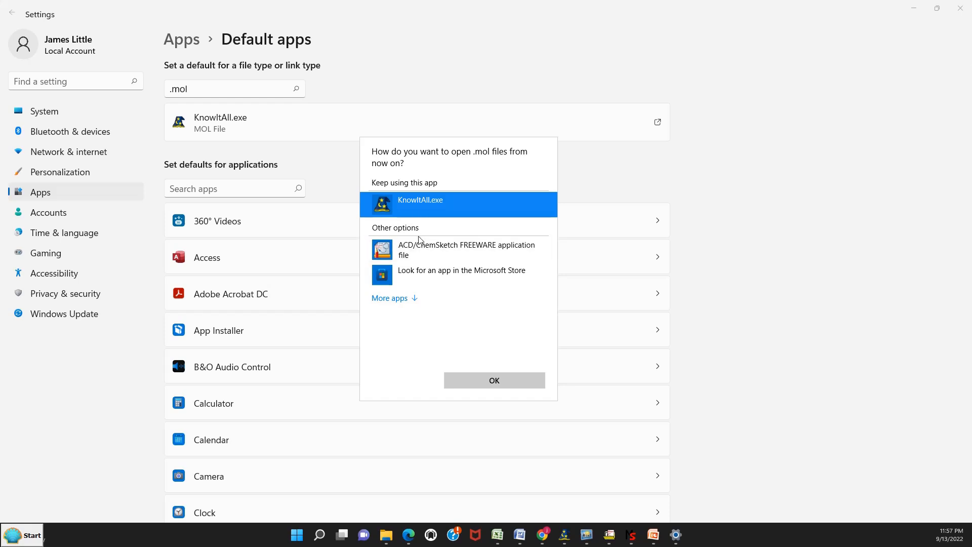
pyautogui.click(485, 381)
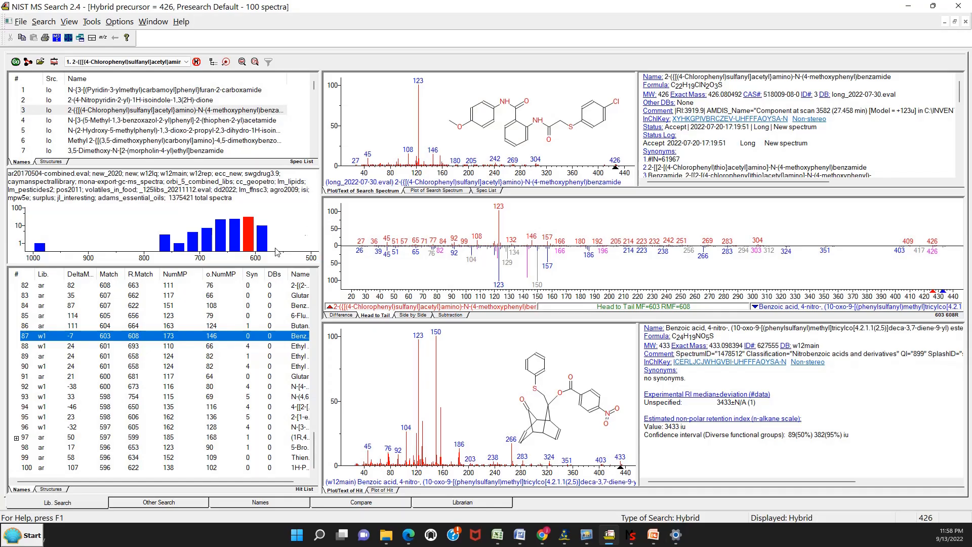
# Send library hit 90 in NIST MS Search to the Default Structure Editor
pyautogui.click(46, 366)
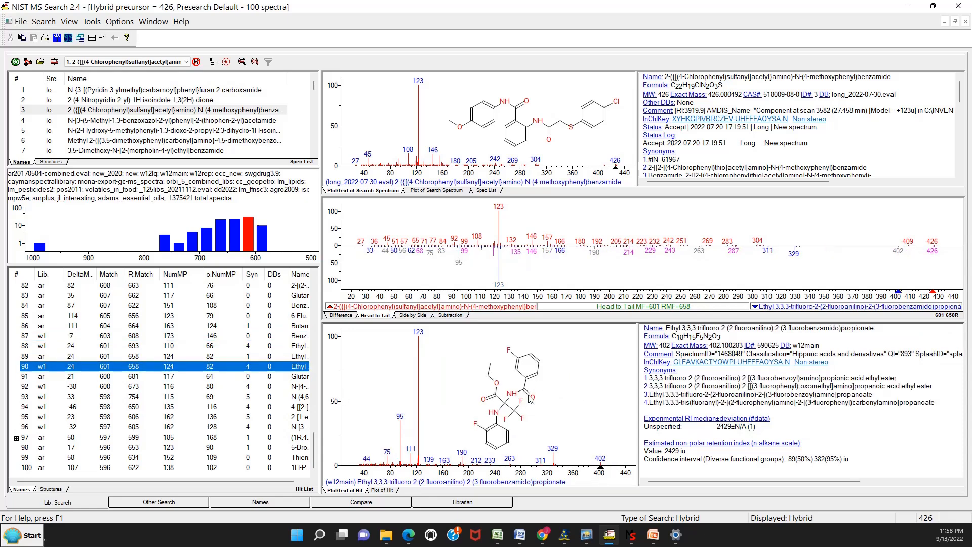
pyautogui.rightClick(93, 367)
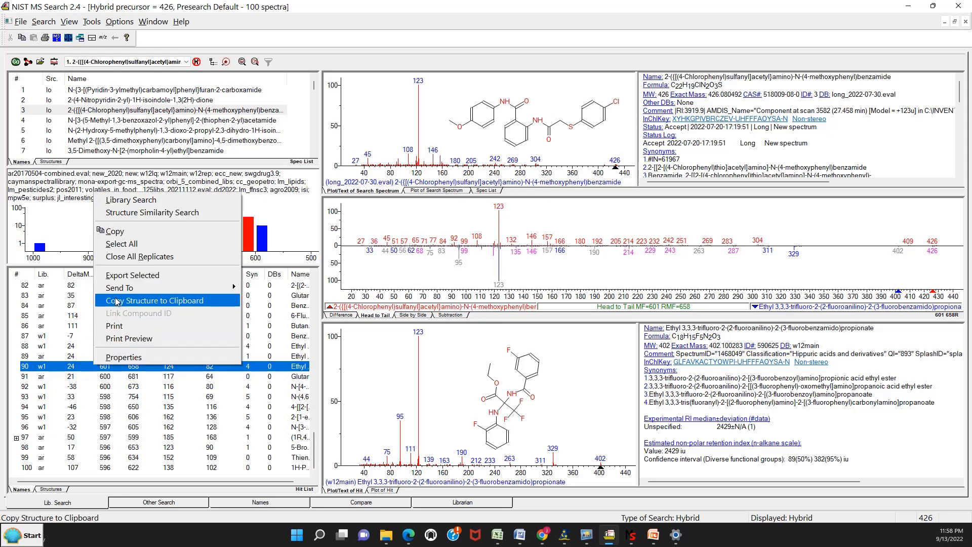
pyautogui.moveTo(116, 292)
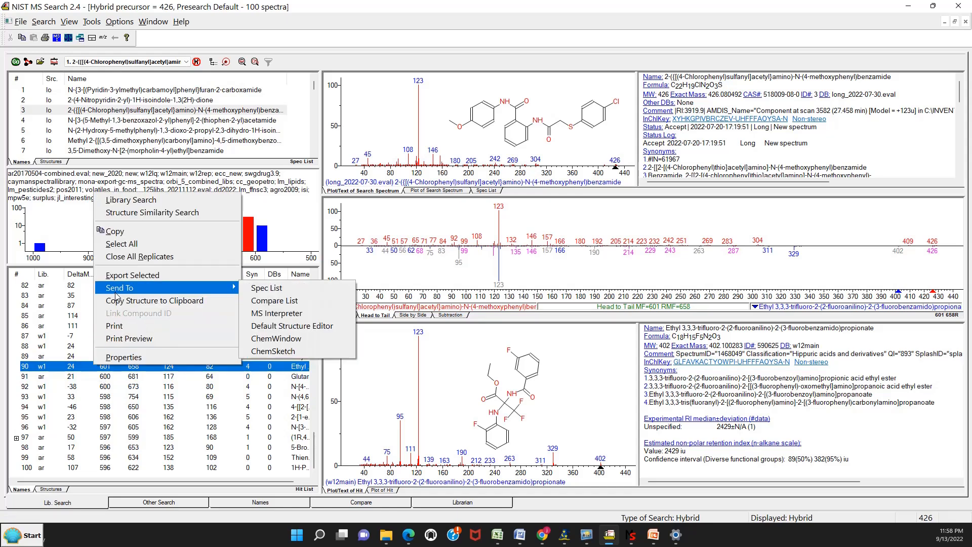
pyautogui.click(311, 327)
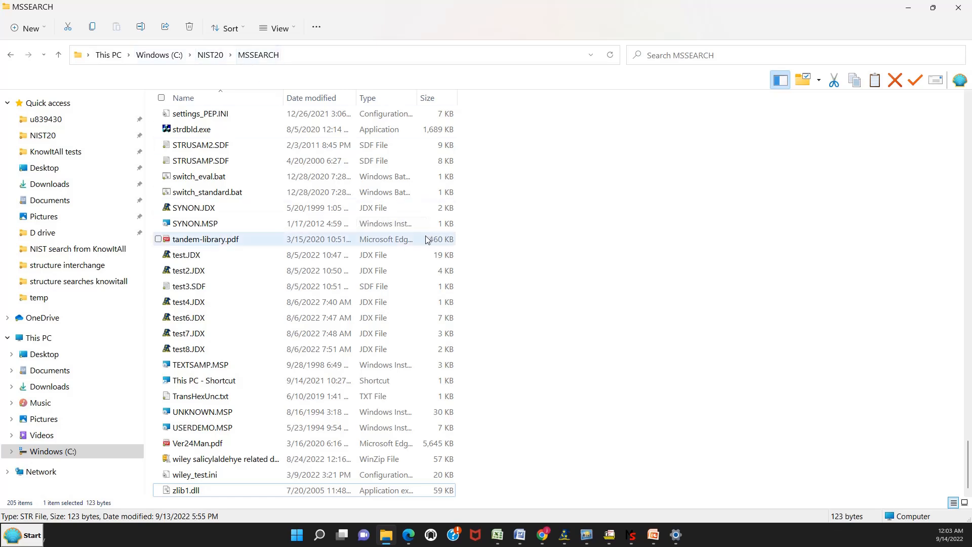
# Find autoimp.str in the MSSEARCH folder and open it with Notepad
pyautogui.scroll(4, 450, 219)
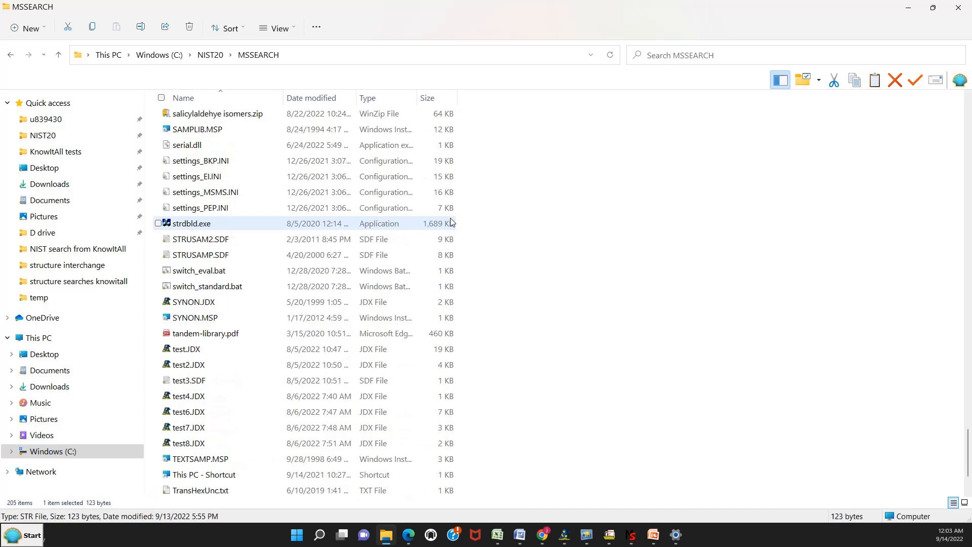
pyautogui.scroll(7, 450, 219)
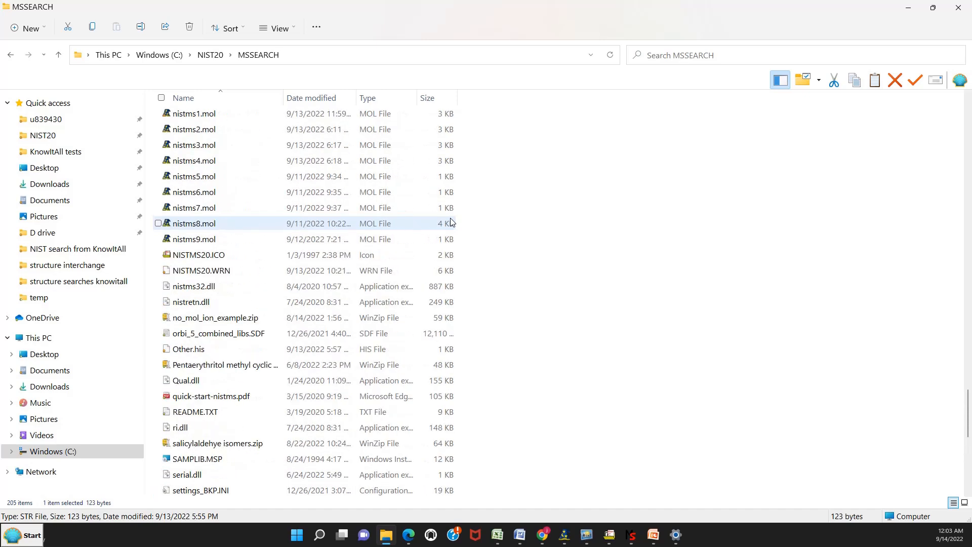
pyautogui.scroll(-8, 450, 221)
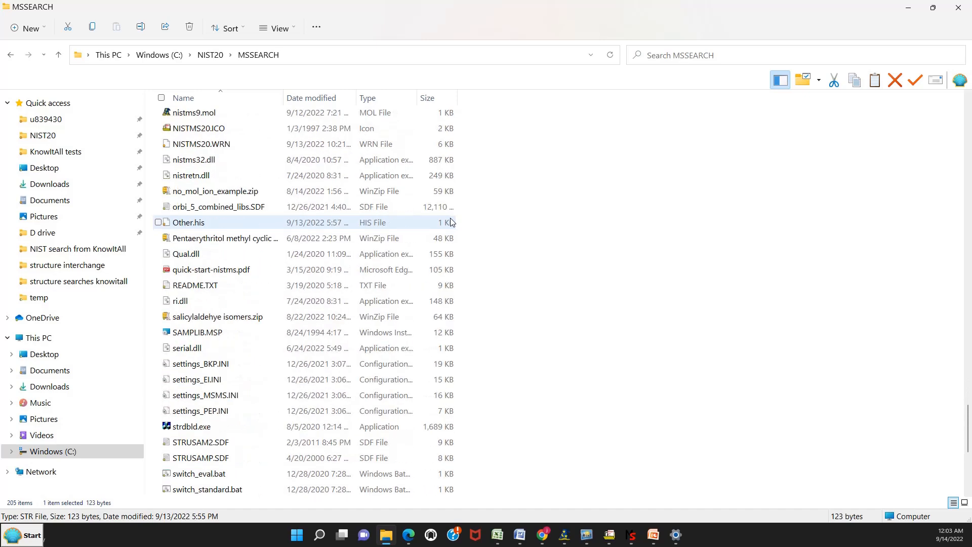
pyautogui.scroll(-2, 451, 221)
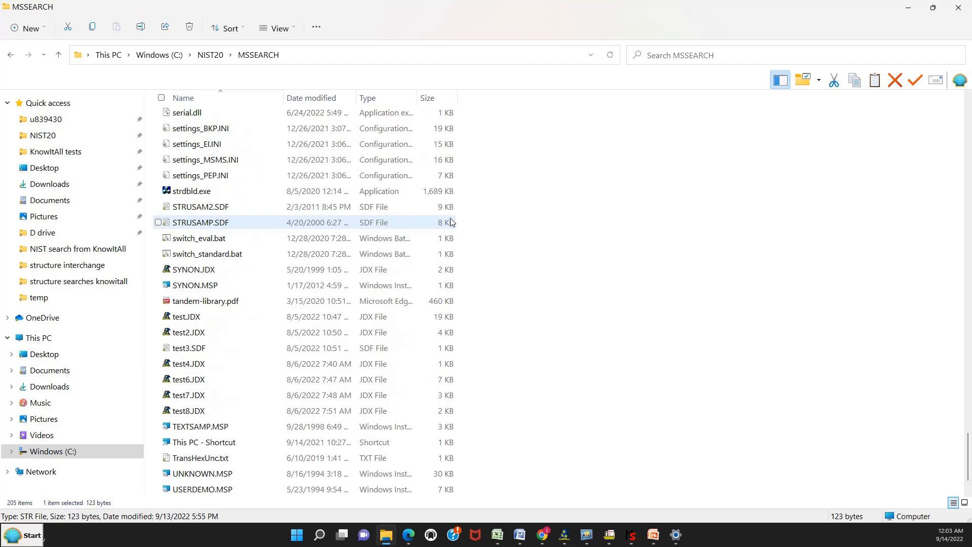
pyautogui.scroll(-1, 451, 222)
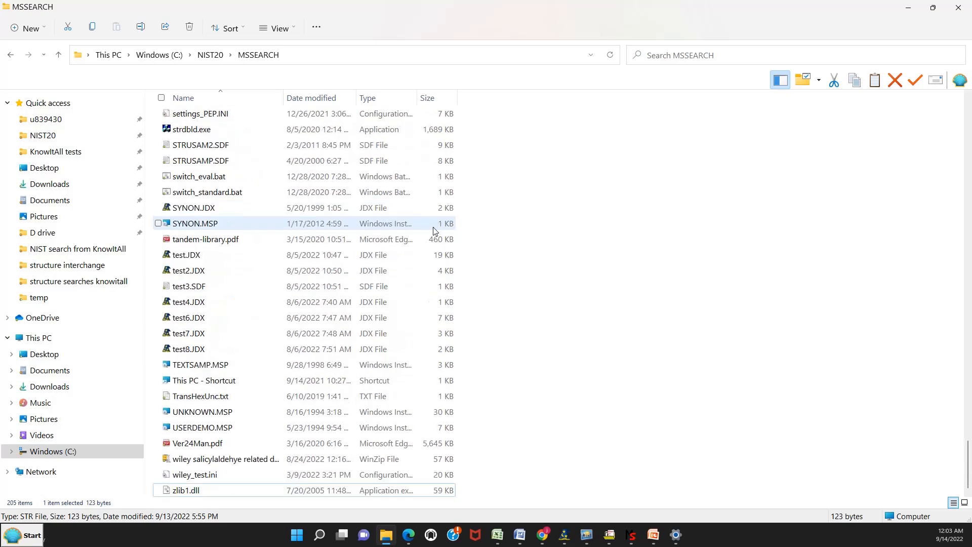
pyautogui.scroll(2, 285, 224)
pyautogui.scroll(16, 285, 224)
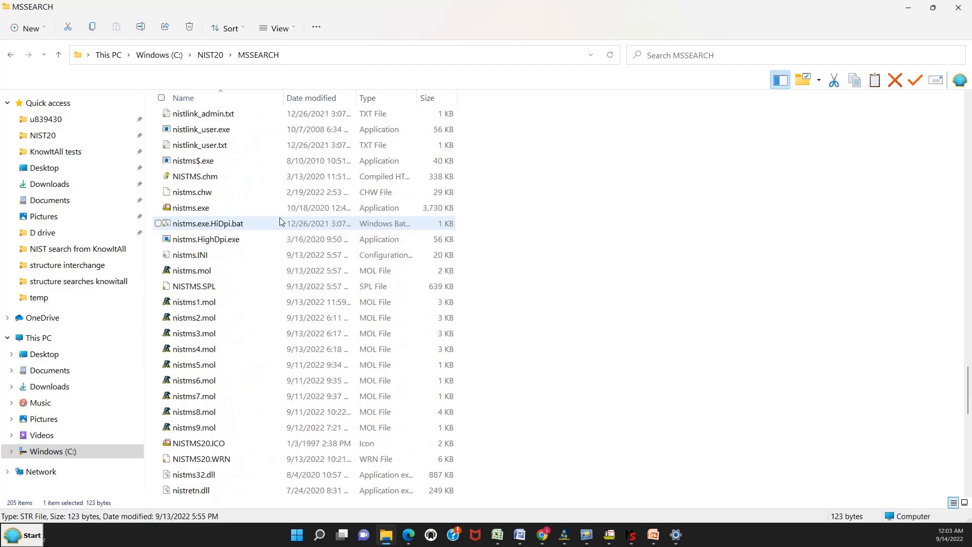
pyautogui.scroll(14, 279, 219)
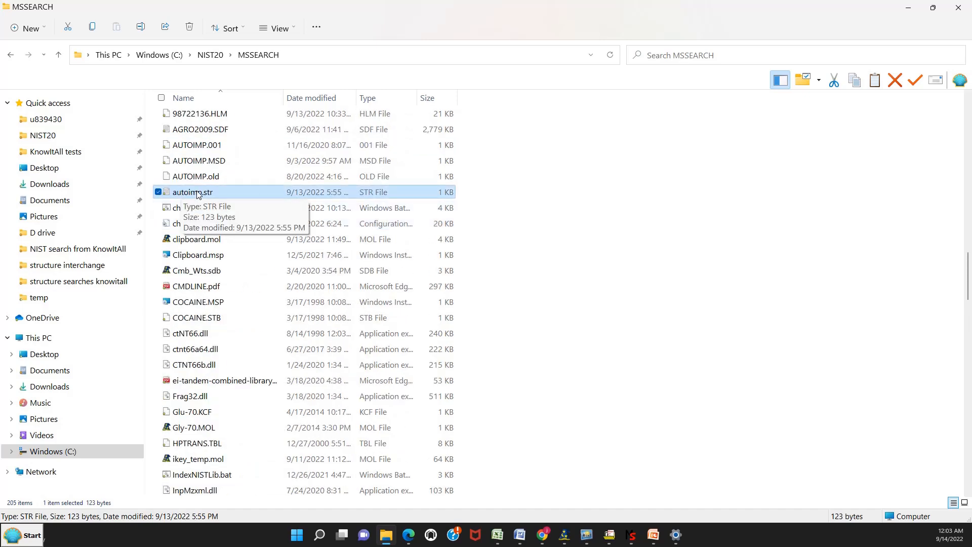
pyautogui.rightClick(198, 194)
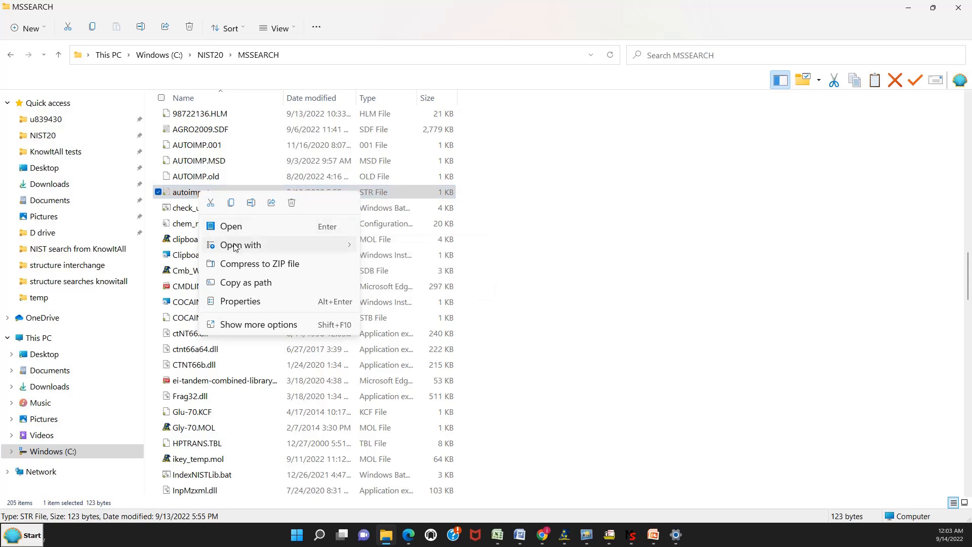
pyautogui.moveTo(235, 247)
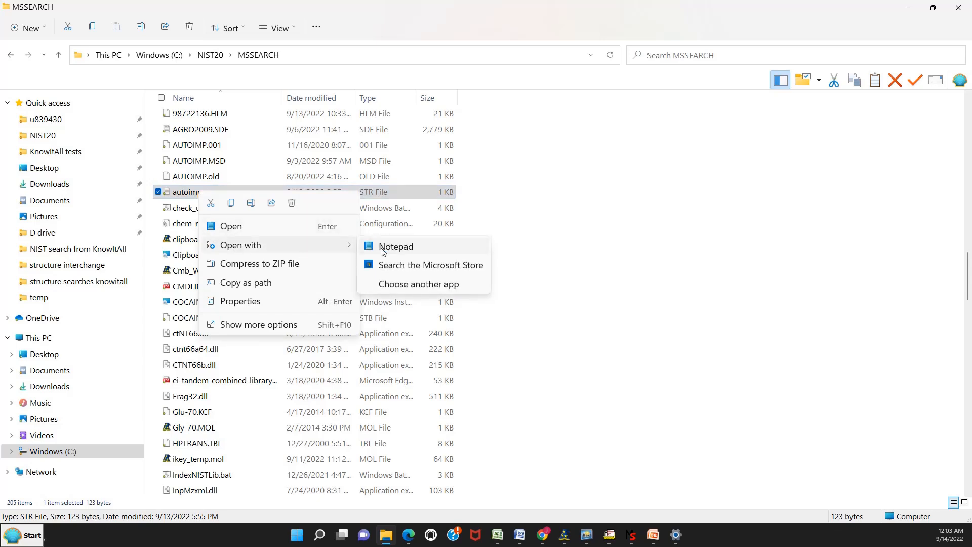
pyautogui.click(384, 251)
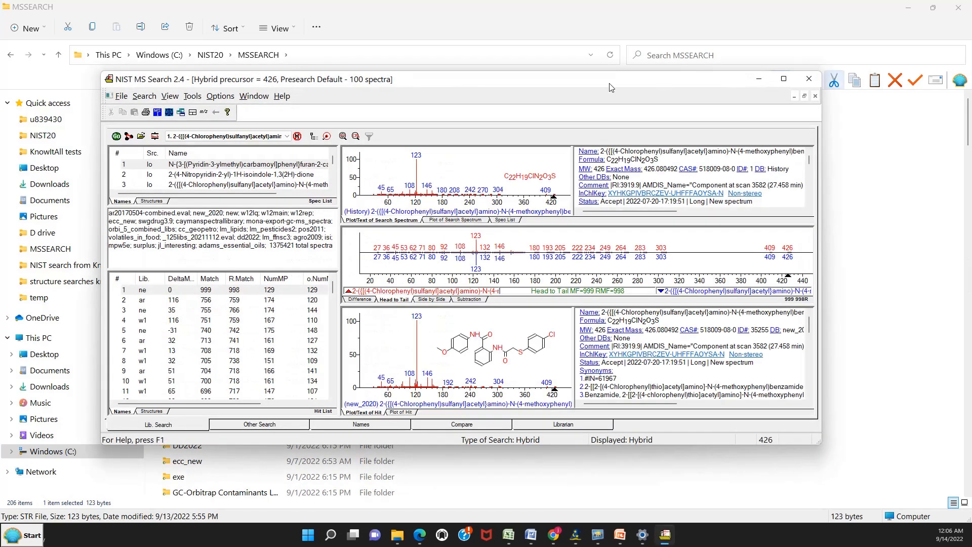
# Maximize NIST MS Search and send library hit 16 to ChemWindow
pyautogui.doubleClick(431, 82)
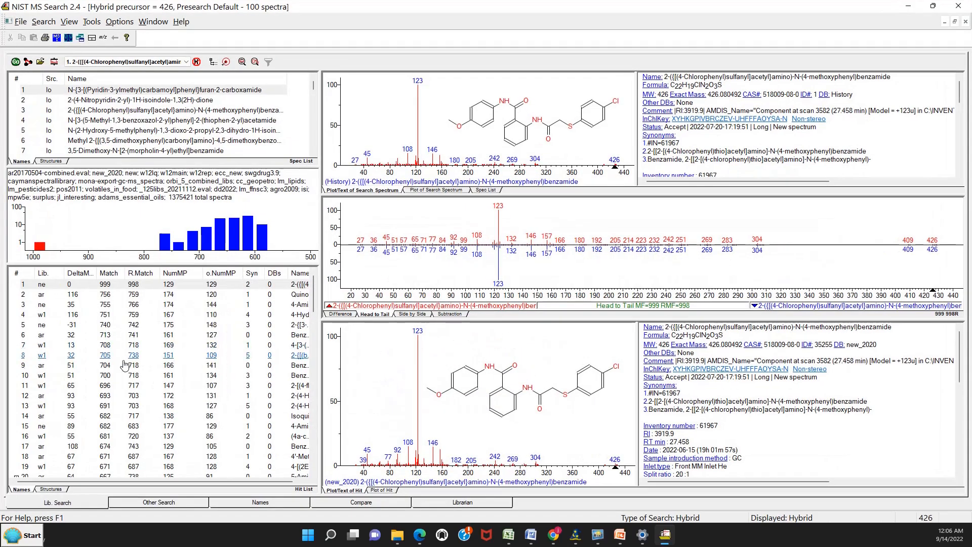
pyautogui.click(67, 436)
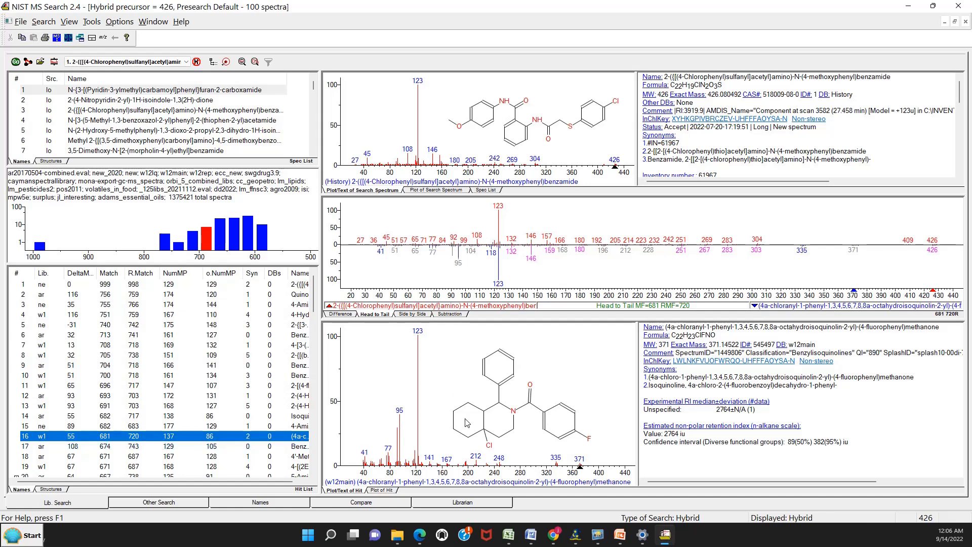
pyautogui.rightClick(250, 439)
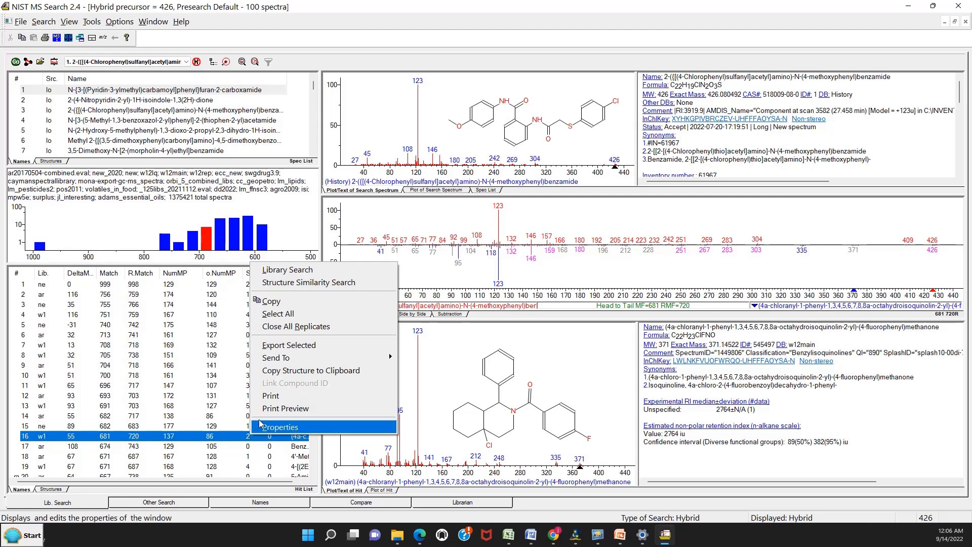
pyautogui.moveTo(291, 360)
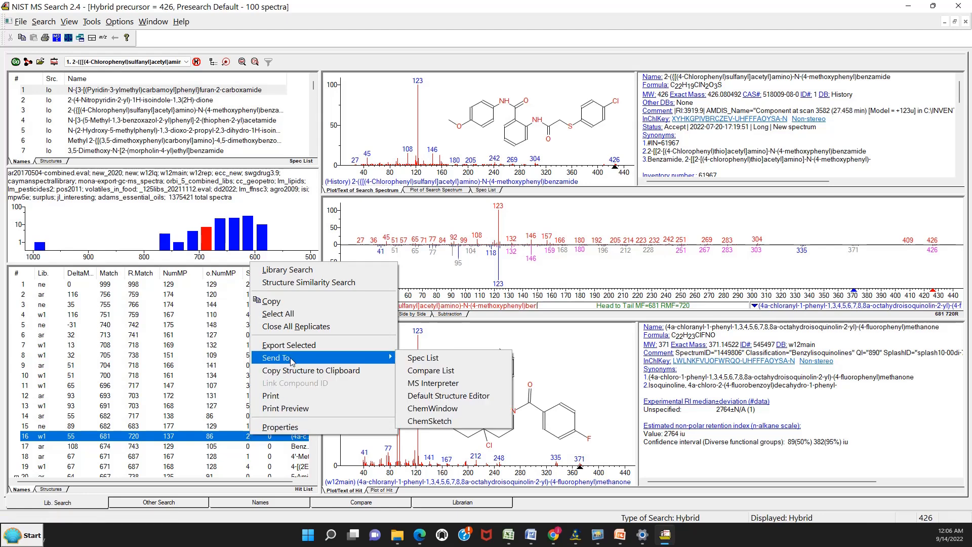
pyautogui.click(434, 411)
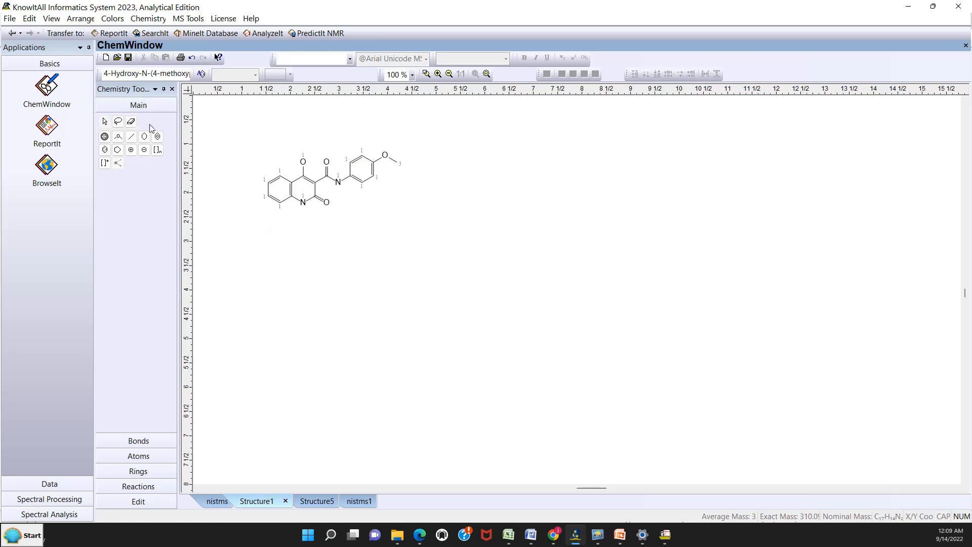
# Select the whole 4-hydroxyquinoline carboxamide structure in the ChemWindow Structure1 document and copy it to the clipboard
pyautogui.click(104, 122)
pyautogui.moveTo(254, 125); pyautogui.dragTo(418, 254)
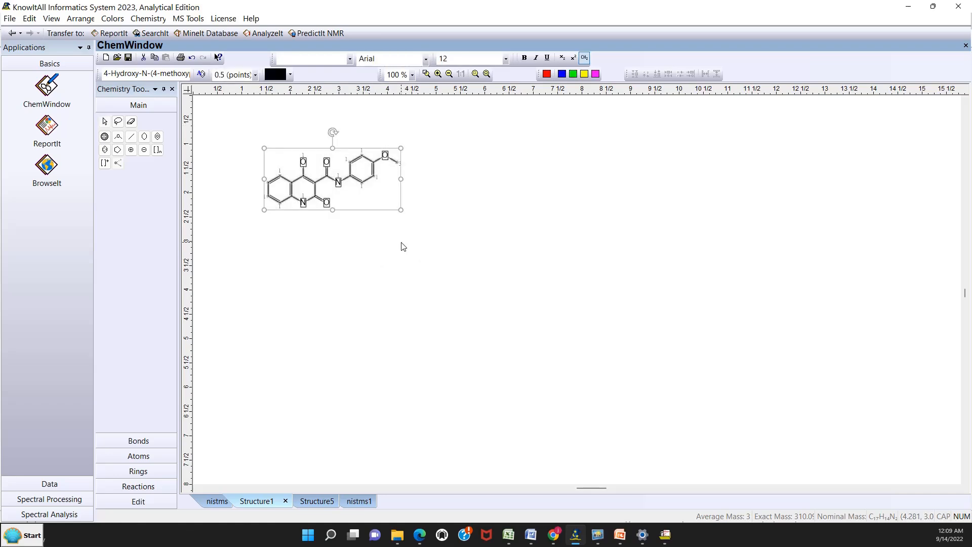
pyautogui.click(32, 20)
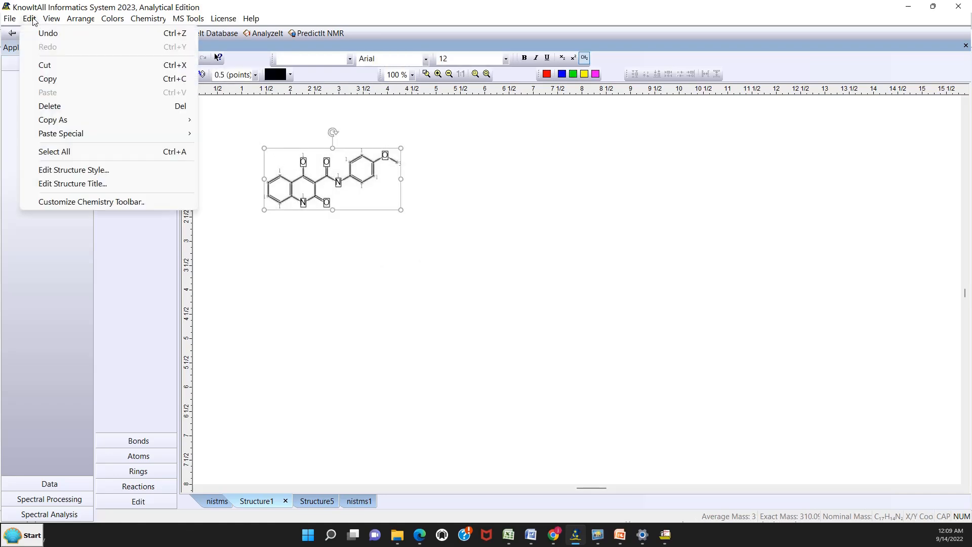
pyautogui.click(45, 83)
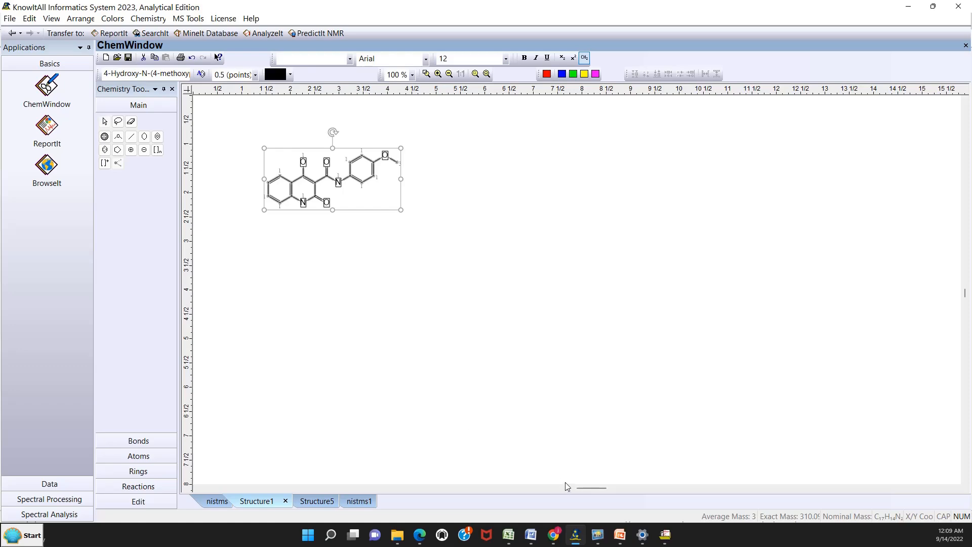
# Switch to NIST MS Search, insert the copied structure into the Spec List under its default name, and select the new entry
pyautogui.click(664, 539)
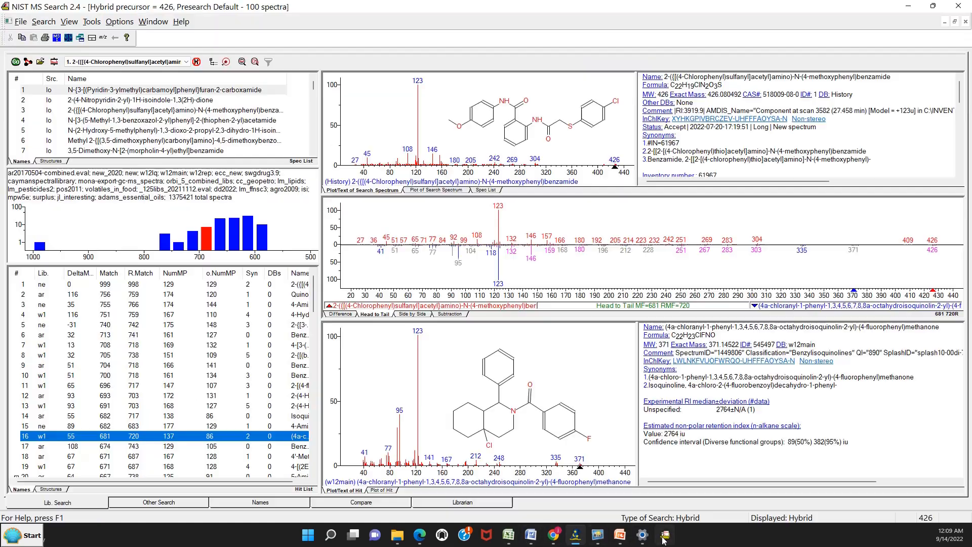
pyautogui.click(111, 94)
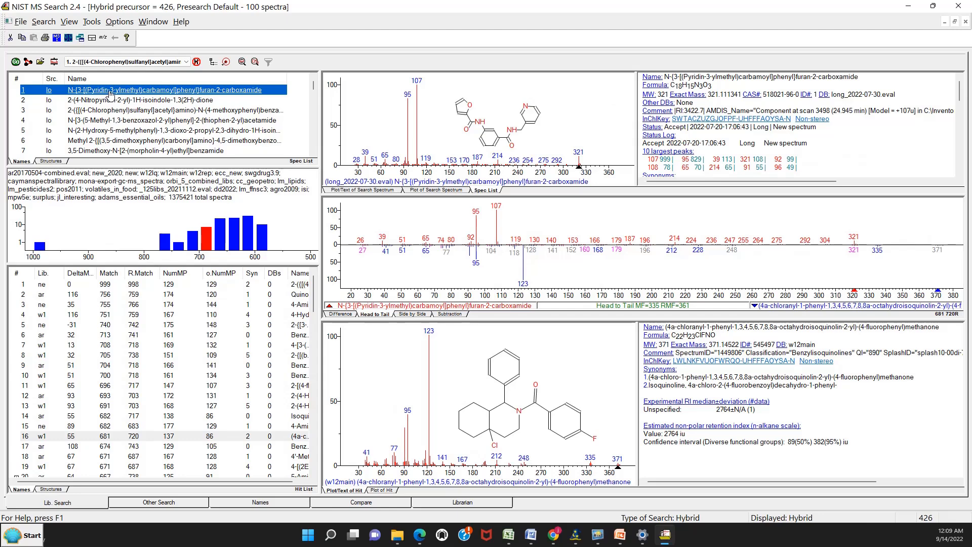
pyautogui.rightClick(111, 93)
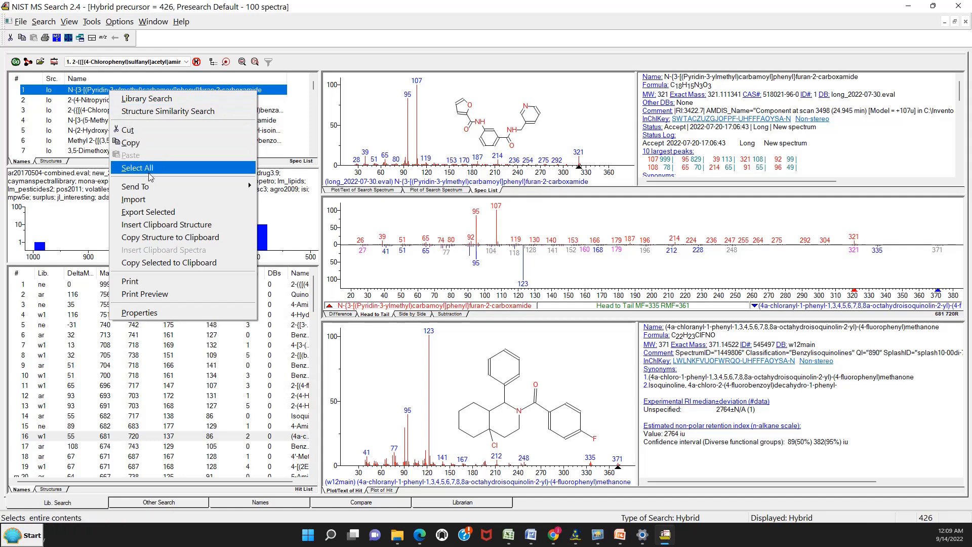
pyautogui.click(157, 230)
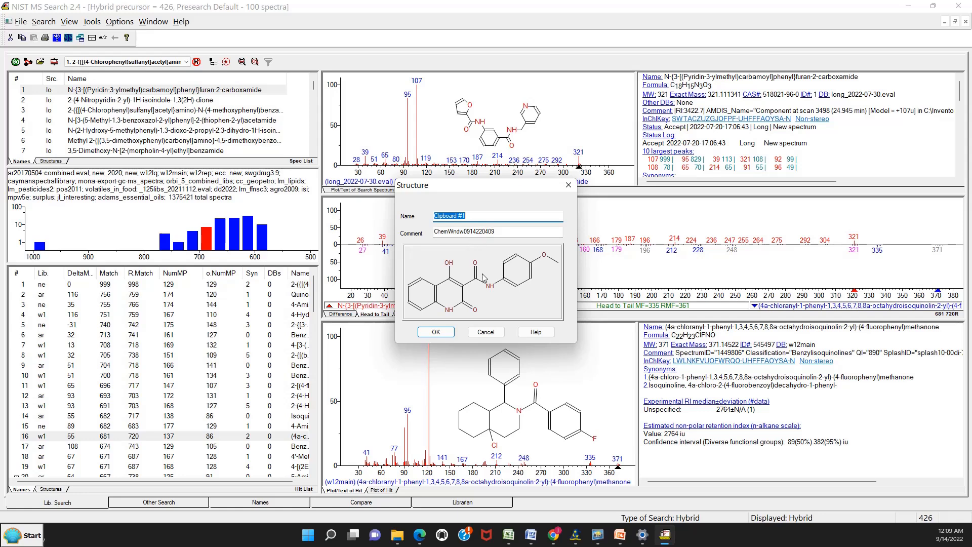
pyautogui.click(438, 331)
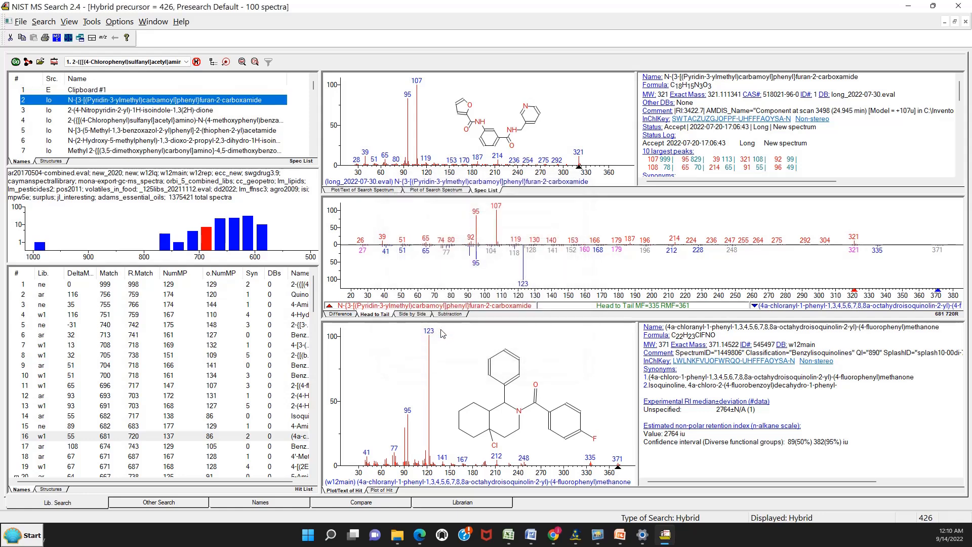
pyautogui.click(82, 91)
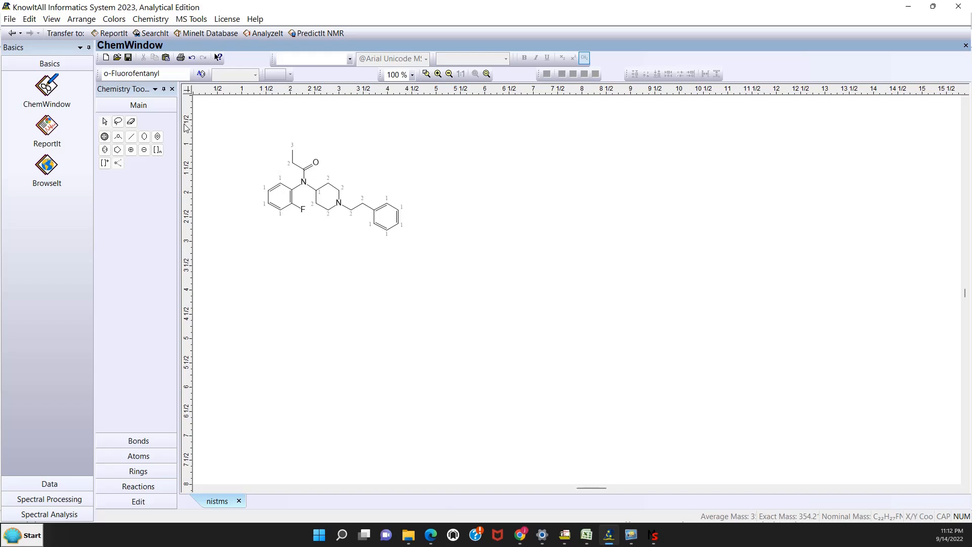
# Create a new Structure Document in ChemWindow and draw one benzene ring with an inner circle and one with alternating double bonds
pyautogui.click(9, 23)
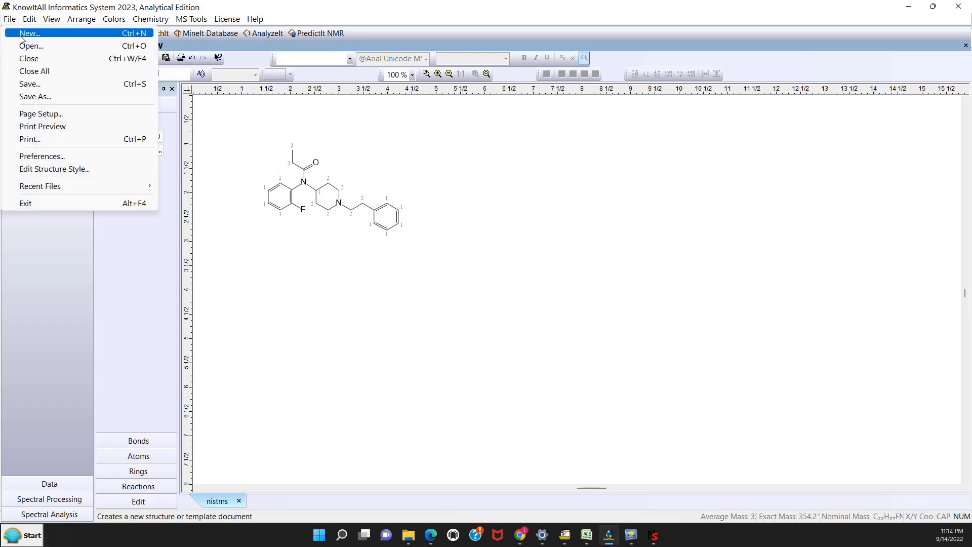
pyautogui.click(29, 33)
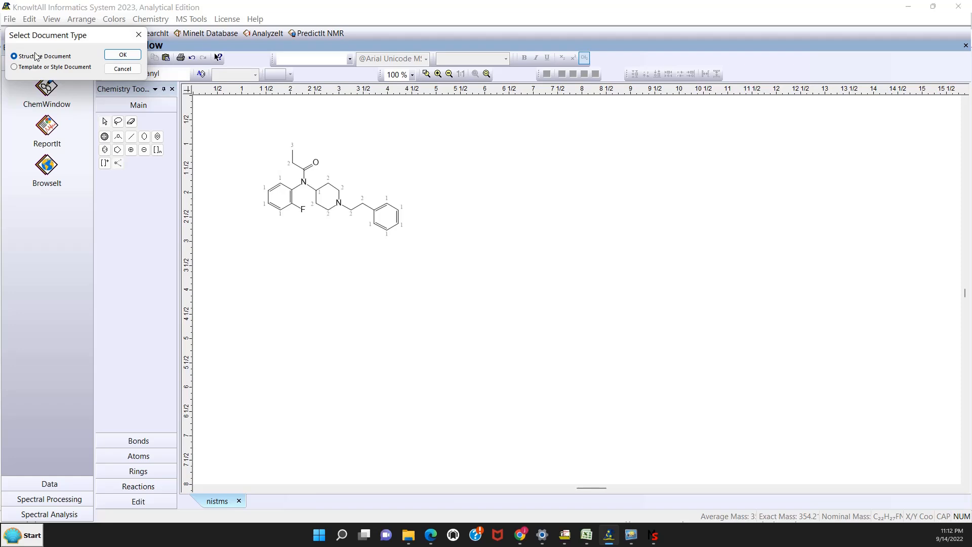
pyautogui.click(120, 56)
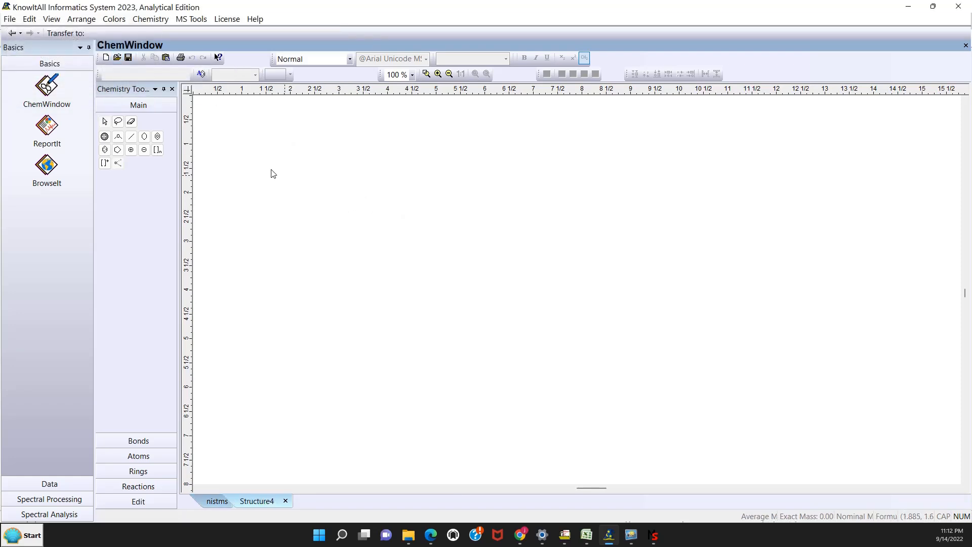
pyautogui.click(158, 137)
pyautogui.click(418, 232)
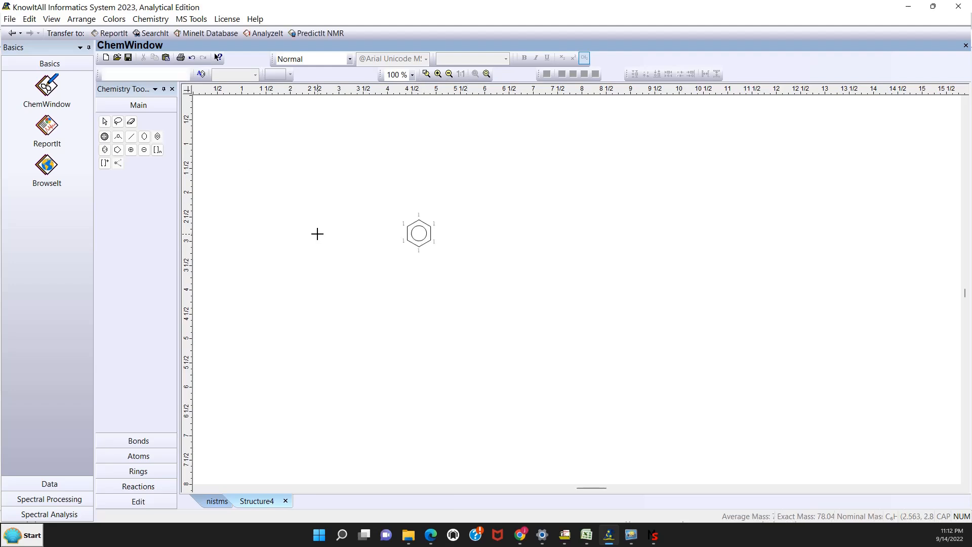
pyautogui.click(109, 151)
pyautogui.click(344, 226)
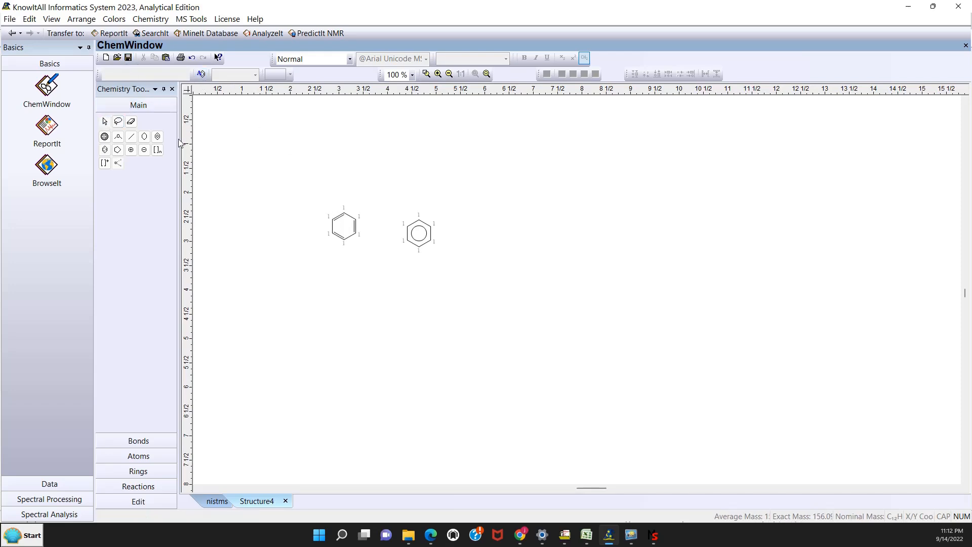
# Select the benzene ring drawn with alternating double bonds and copy it to the clipboard
pyautogui.moveTo(293, 180); pyautogui.dragTo(381, 274)
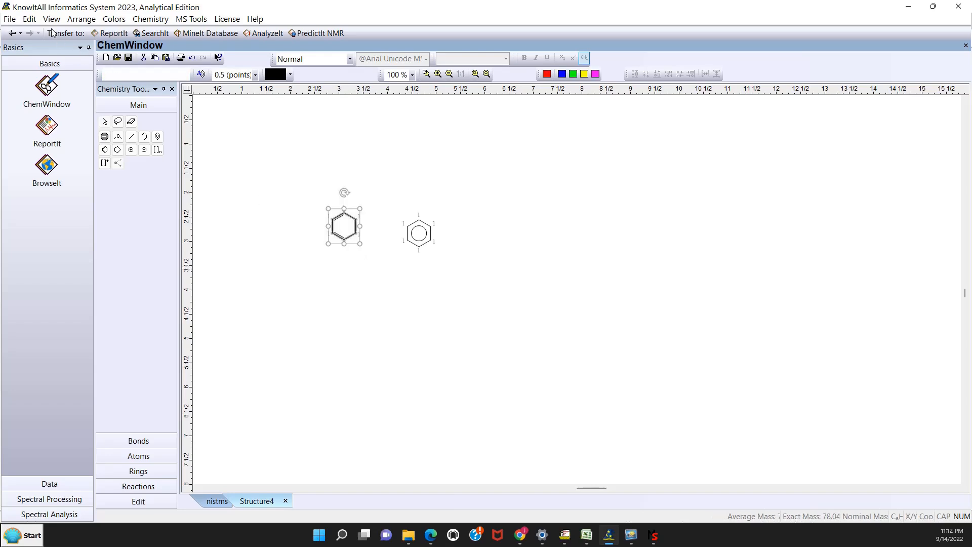
pyautogui.click(29, 19)
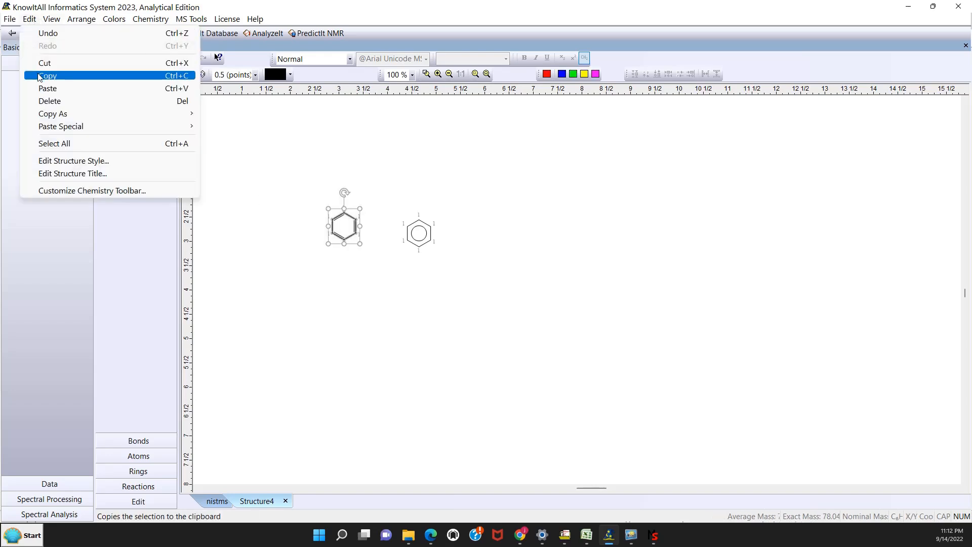
pyautogui.moveTo(44, 112)
pyautogui.click(46, 79)
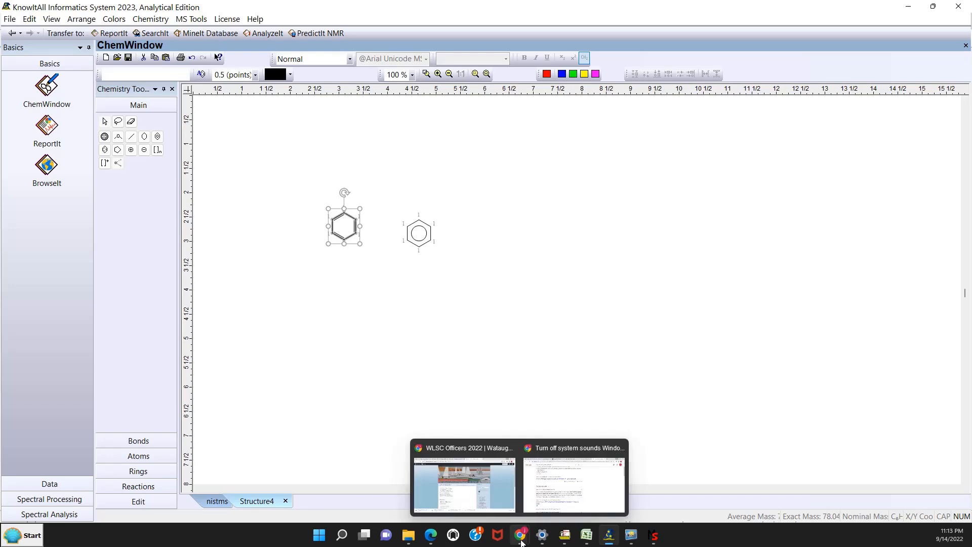
# Switch to NIST MS Search, insert the benzene drawing from the clipboard into the empty Spec List, and display its entry
pyautogui.click(564, 535)
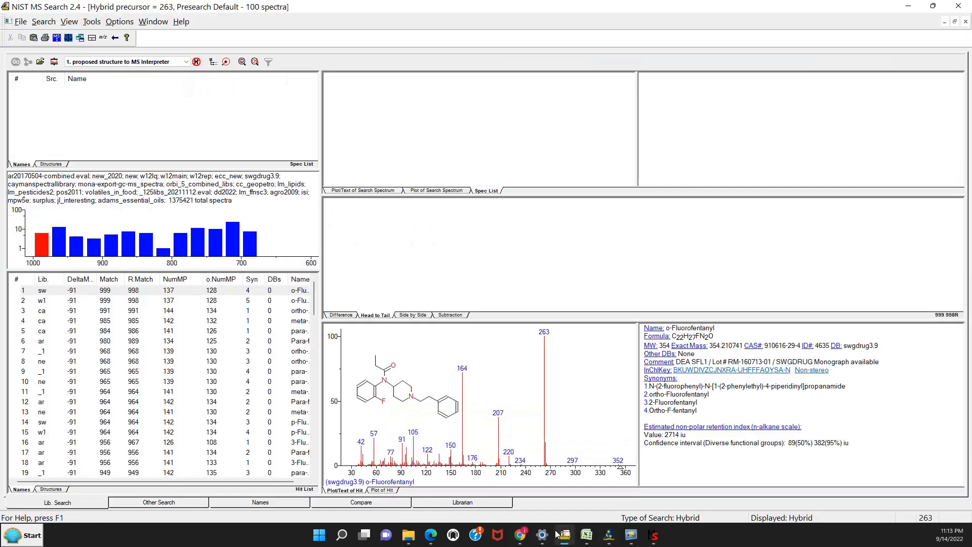
pyautogui.rightClick(101, 104)
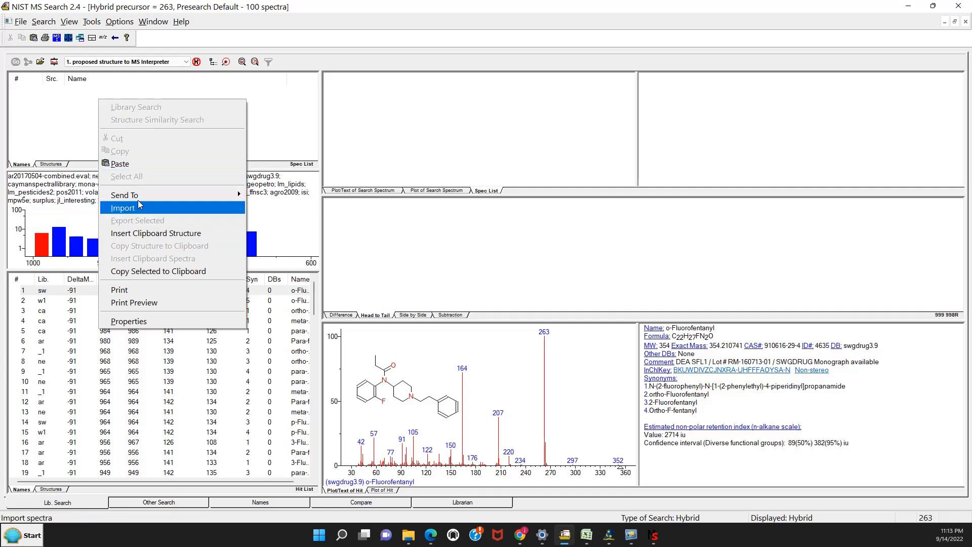
pyautogui.click(138, 234)
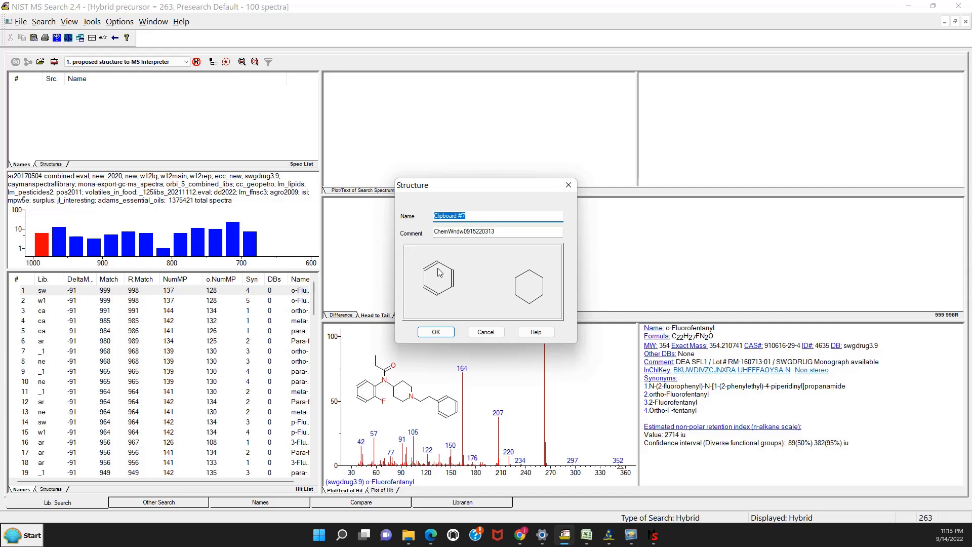
pyautogui.click(436, 331)
pyautogui.click(98, 91)
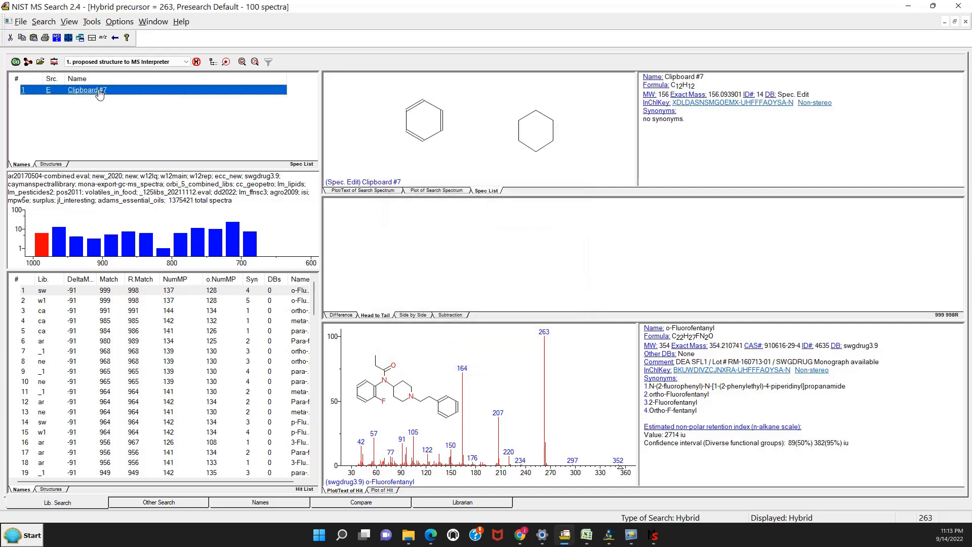